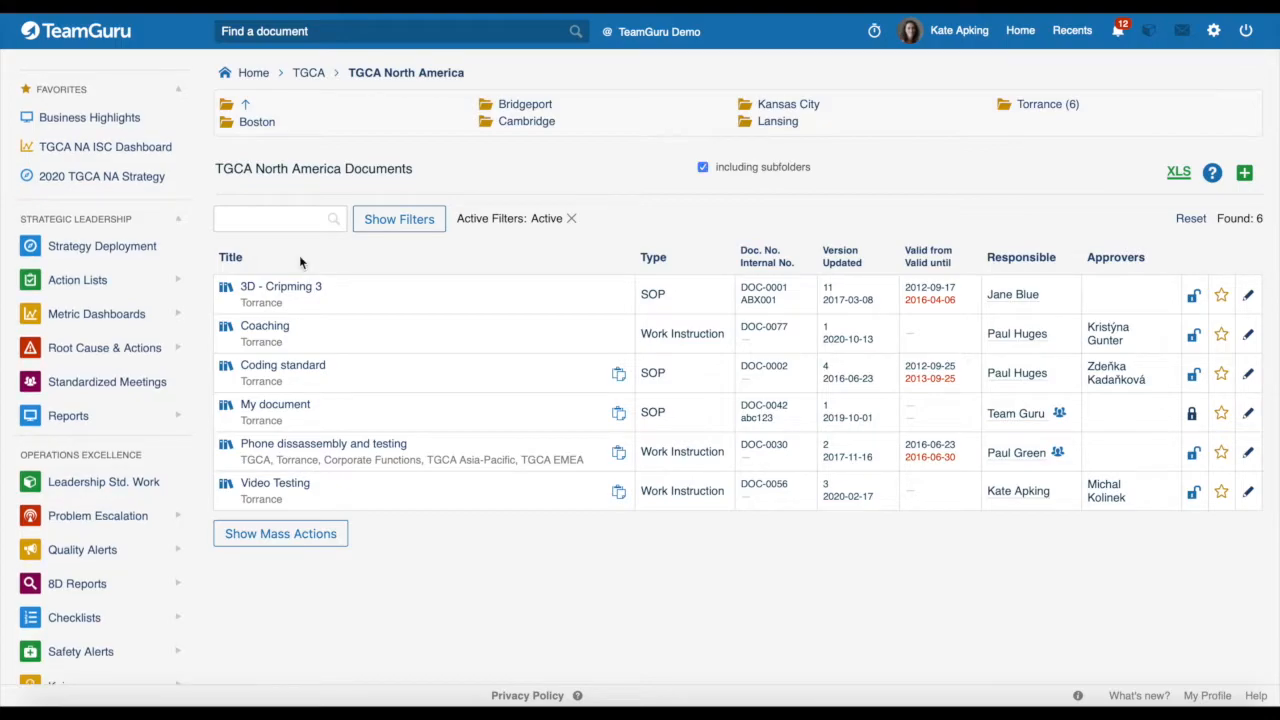
Step: Create and save a TGCA North America document titled "Document Approval Process", version 1, document type SOP, with editable text content
{"action": "scroll", "coordinate": [100, 275], "scroll_direction": "down", "scroll_amount": 3}
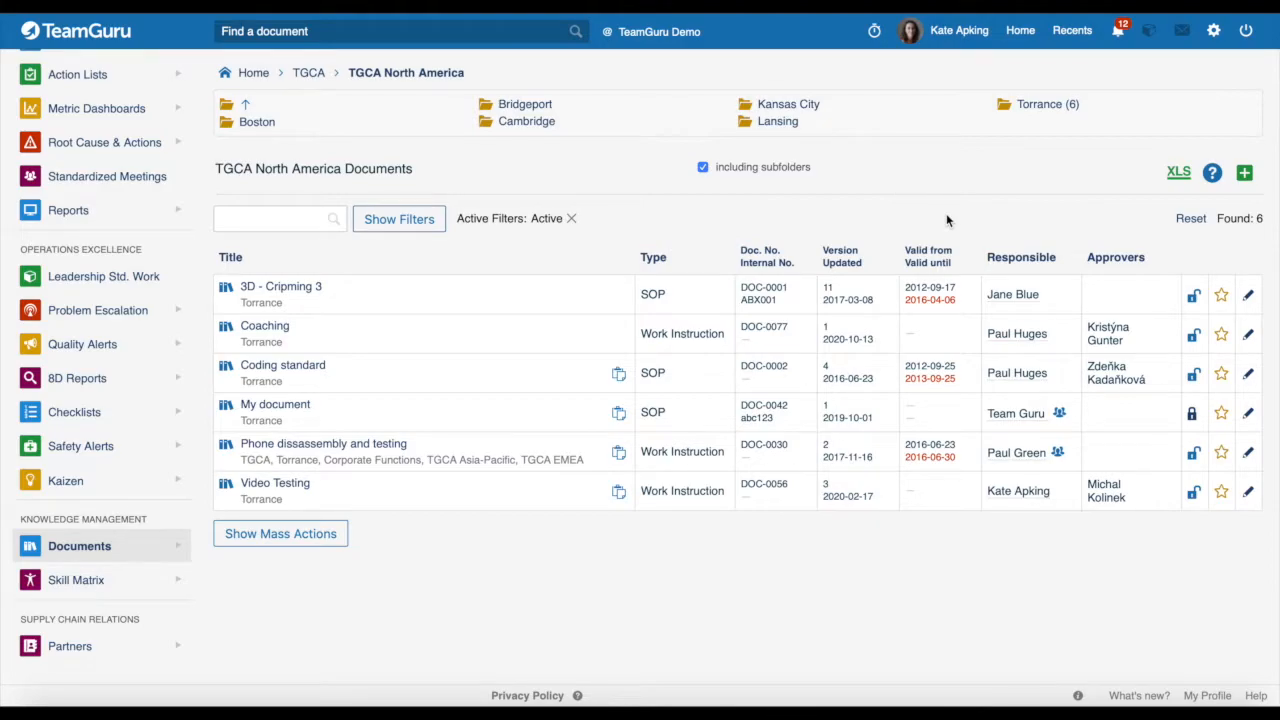
{"action": "left_click", "coordinate": [1245, 175]}
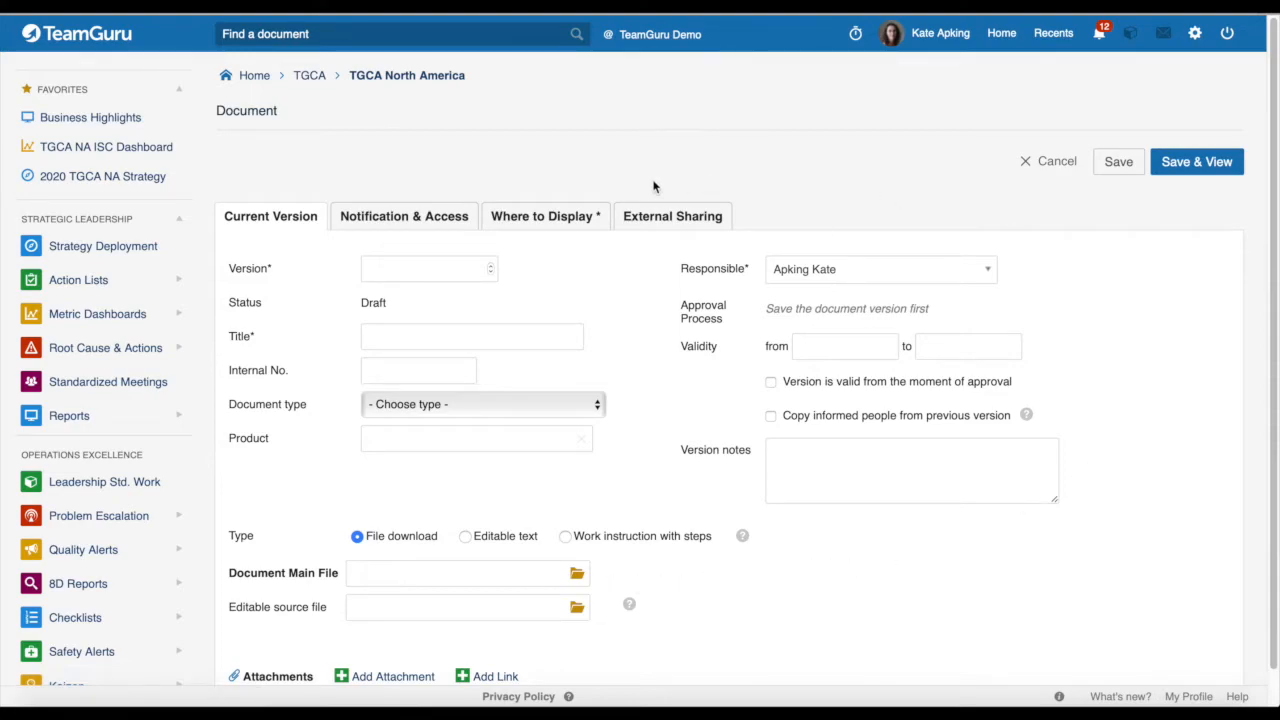
{"action": "left_click", "coordinate": [388, 269]}
{"action": "type", "text": "1"}
{"action": "left_click", "coordinate": [409, 333]}
{"action": "type", "text": "Document Approval Process"}
{"action": "left_click", "coordinate": [426, 404]}
{"action": "left_click", "coordinate": [386, 423]}
{"action": "left_click", "coordinate": [519, 537]}
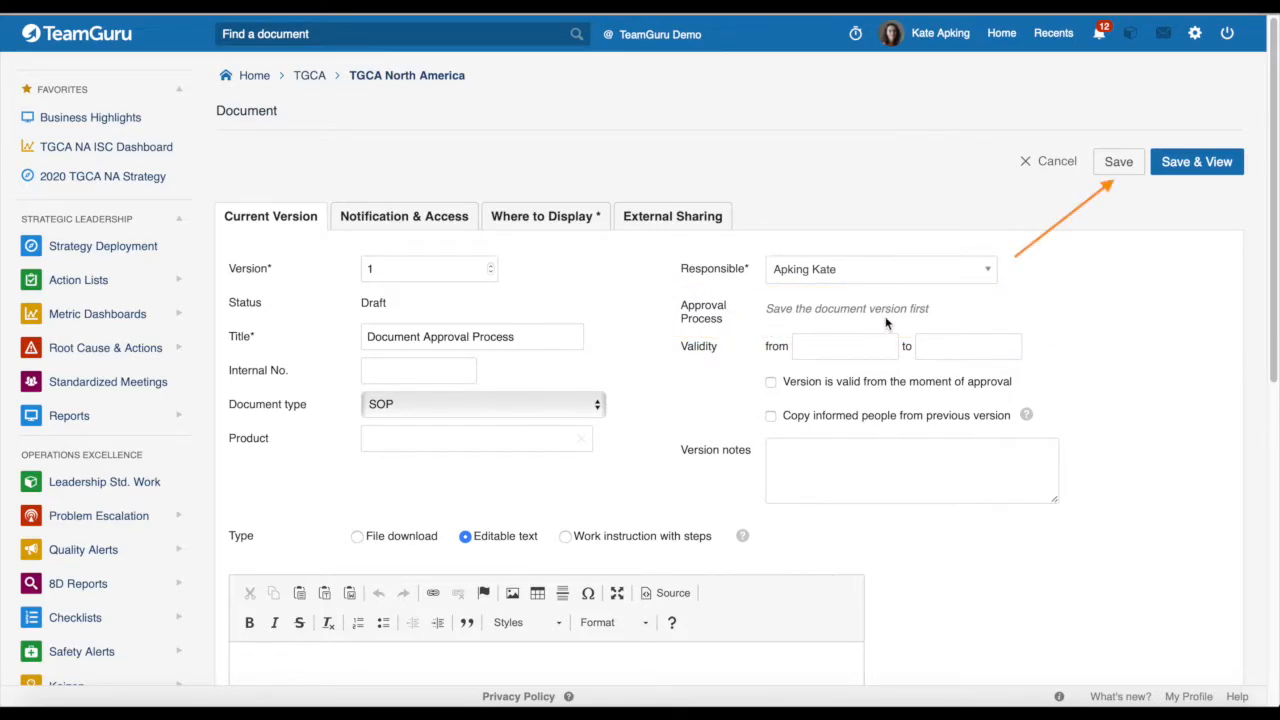
{"action": "left_click", "coordinate": [1118, 161]}
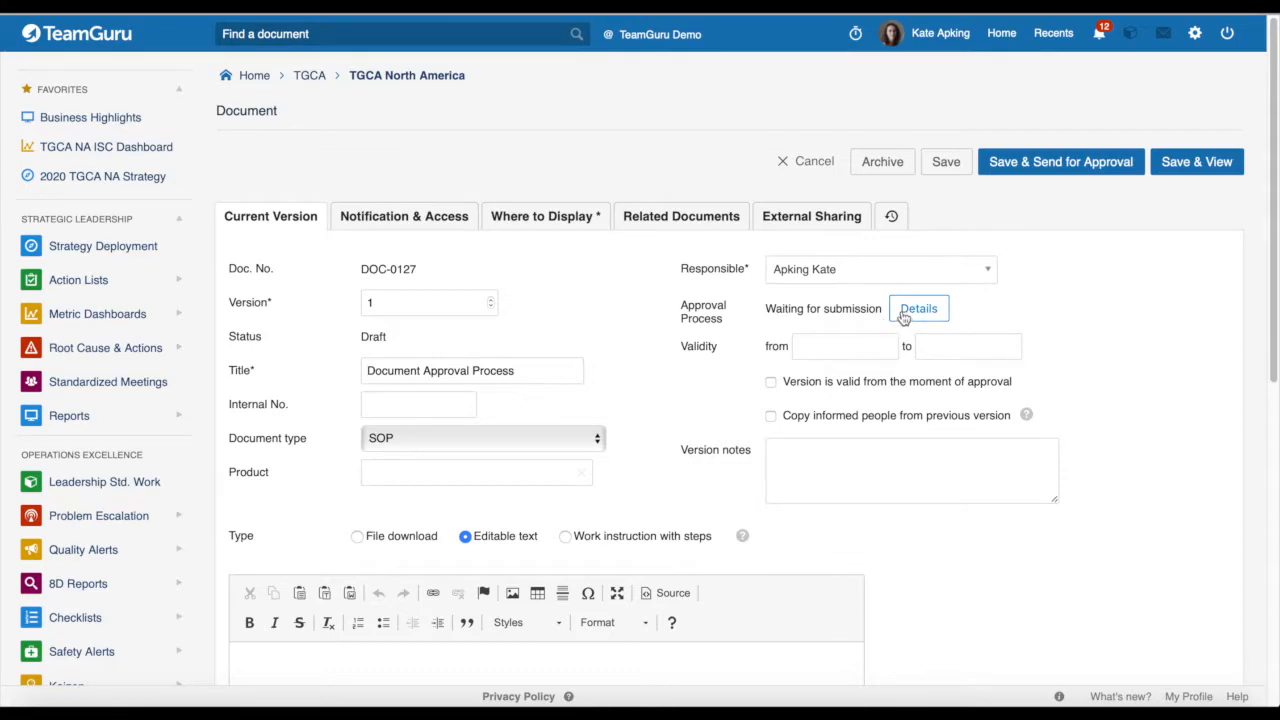
Step: Add two users as approvers in the document's approval process and review the details of that approval step
{"action": "left_click", "coordinate": [916, 309]}
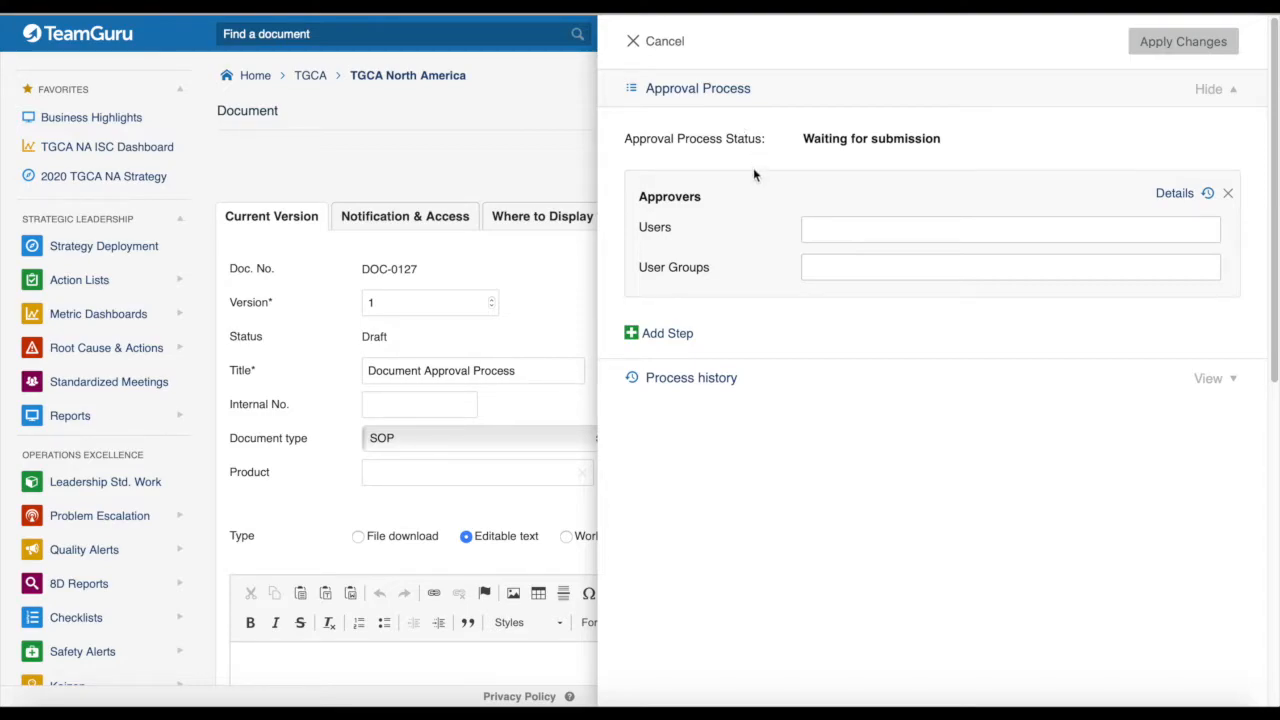
{"action": "left_click", "coordinate": [838, 240]}
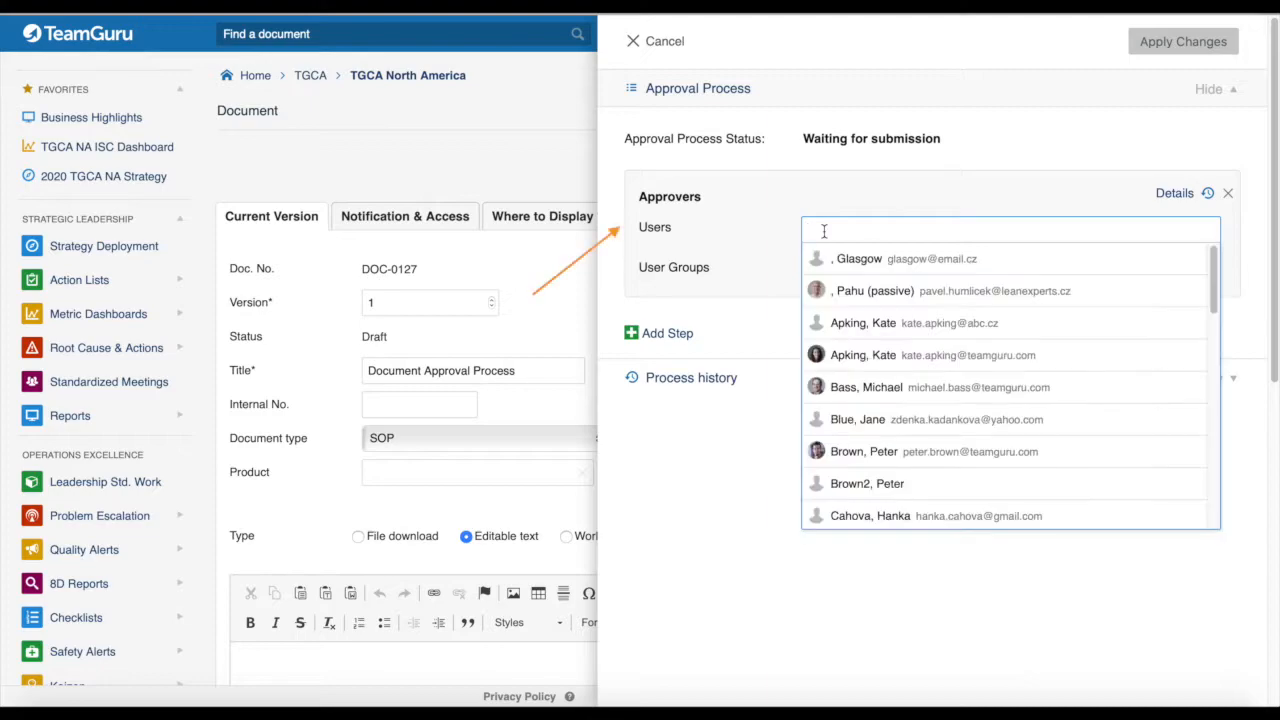
{"action": "left_click", "coordinate": [905, 357]}
{"action": "left_click", "coordinate": [930, 231]}
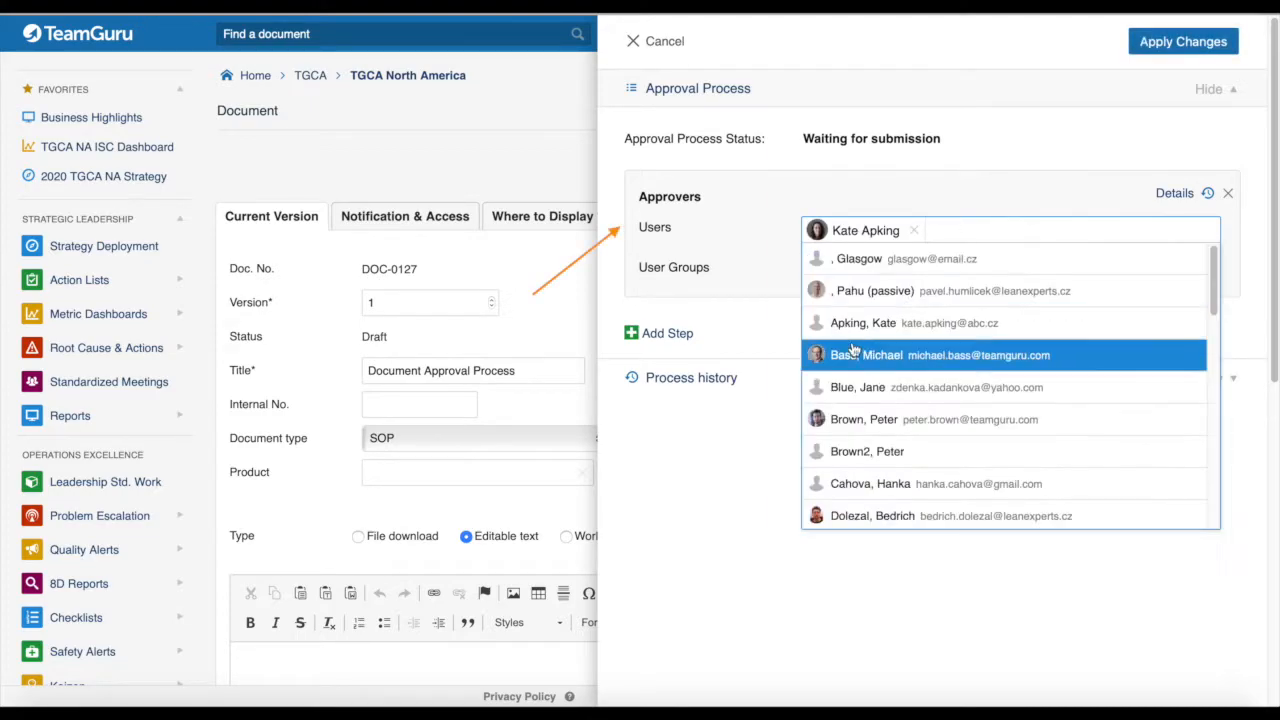
{"action": "left_click", "coordinate": [867, 412]}
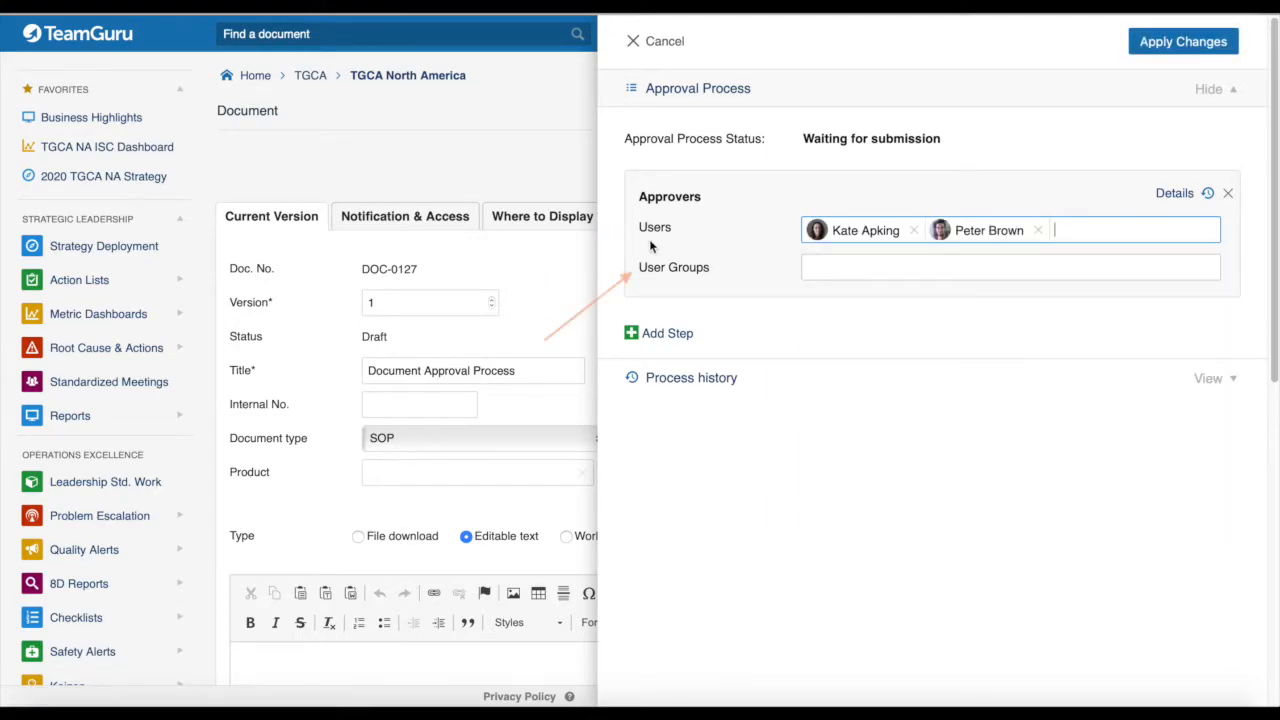
{"action": "left_click", "coordinate": [1172, 194]}
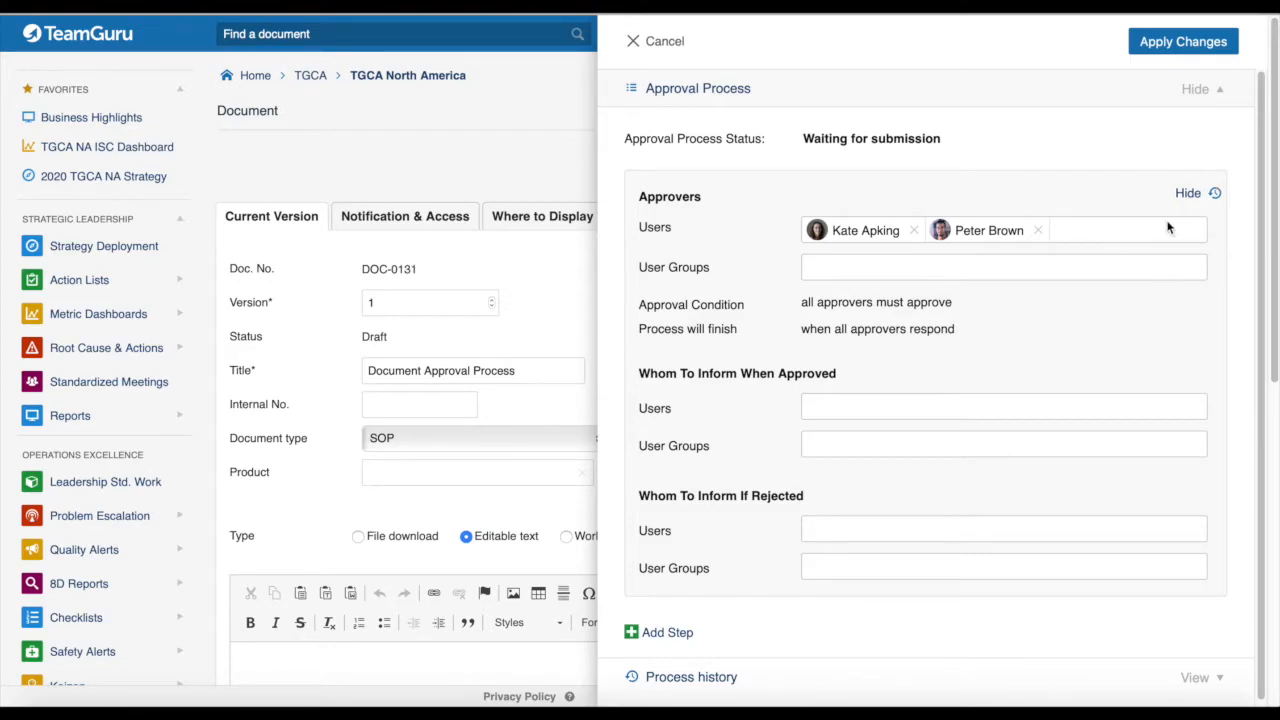
{"action": "left_click", "coordinate": [1168, 193]}
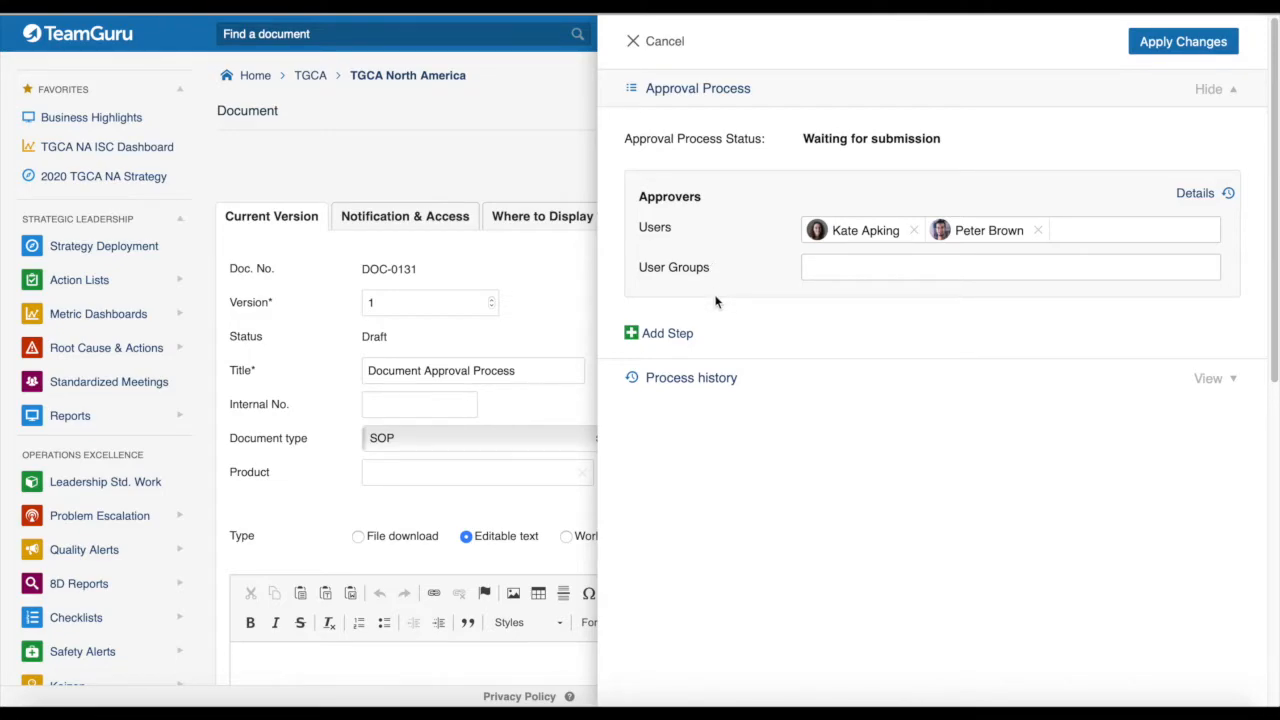
Step: Add a second approval step without approvers to the document's approval process and apply the changes
{"action": "left_click", "coordinate": [658, 335]}
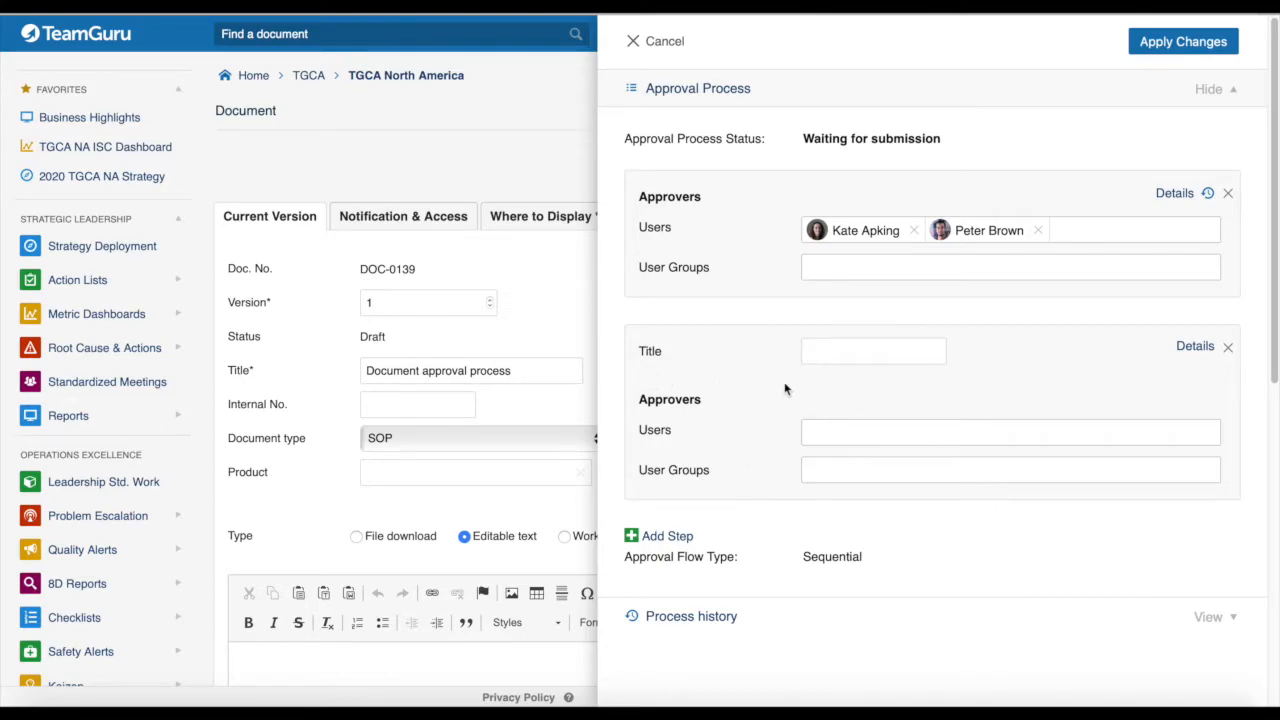
{"action": "left_click", "coordinate": [1195, 346]}
{"action": "scroll", "coordinate": [778, 440], "scroll_direction": "down", "scroll_amount": 2}
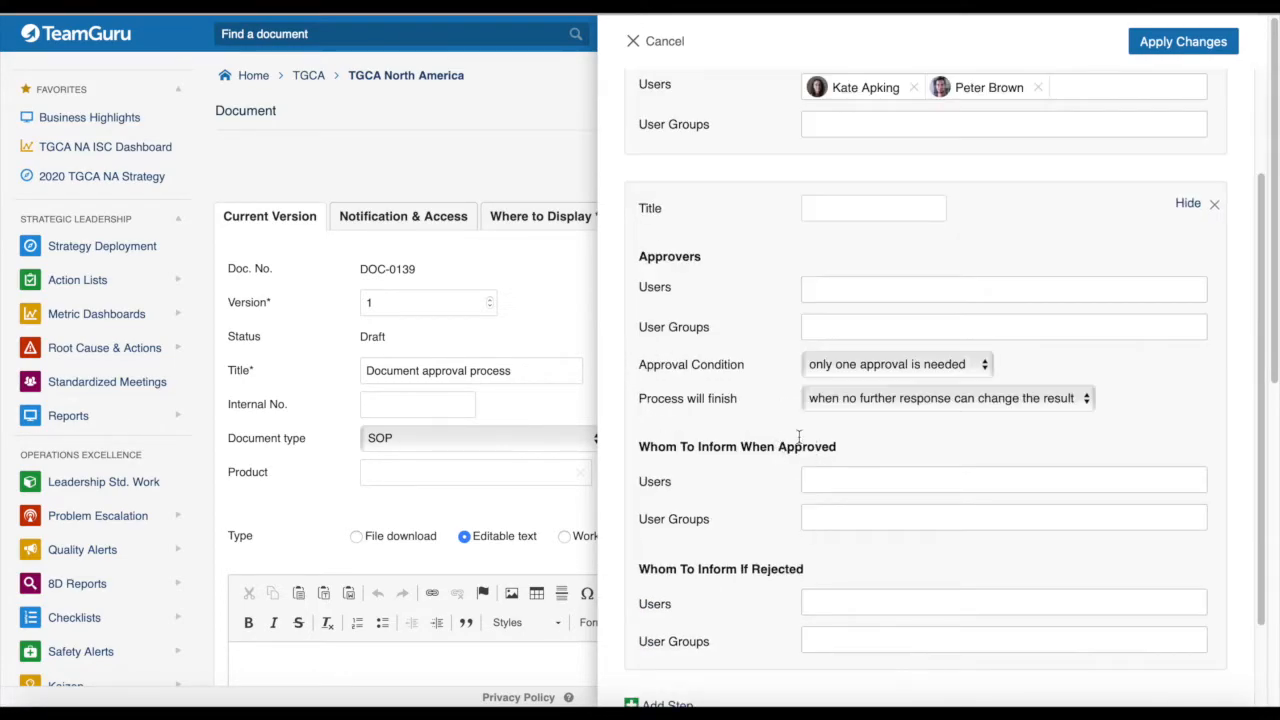
{"action": "scroll", "coordinate": [804, 505], "scroll_direction": "up", "scroll_amount": 3}
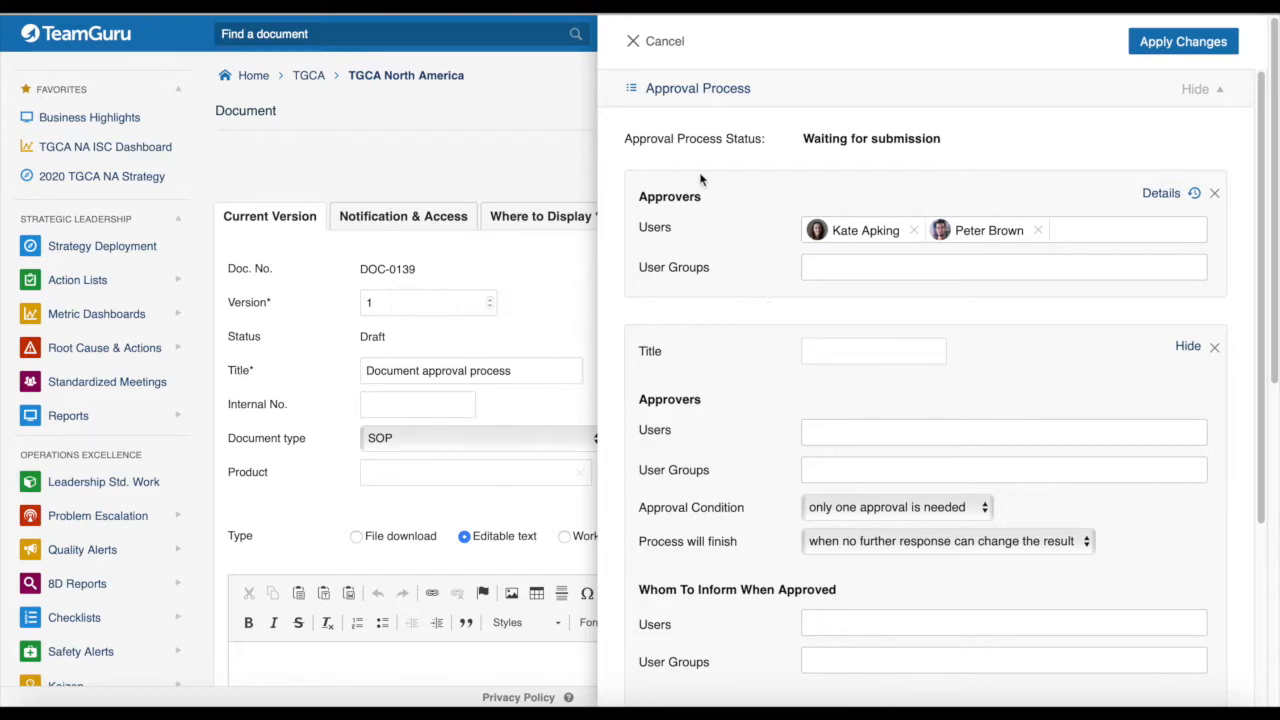
{"action": "scroll", "coordinate": [722, 305], "scroll_direction": "down", "scroll_amount": 5}
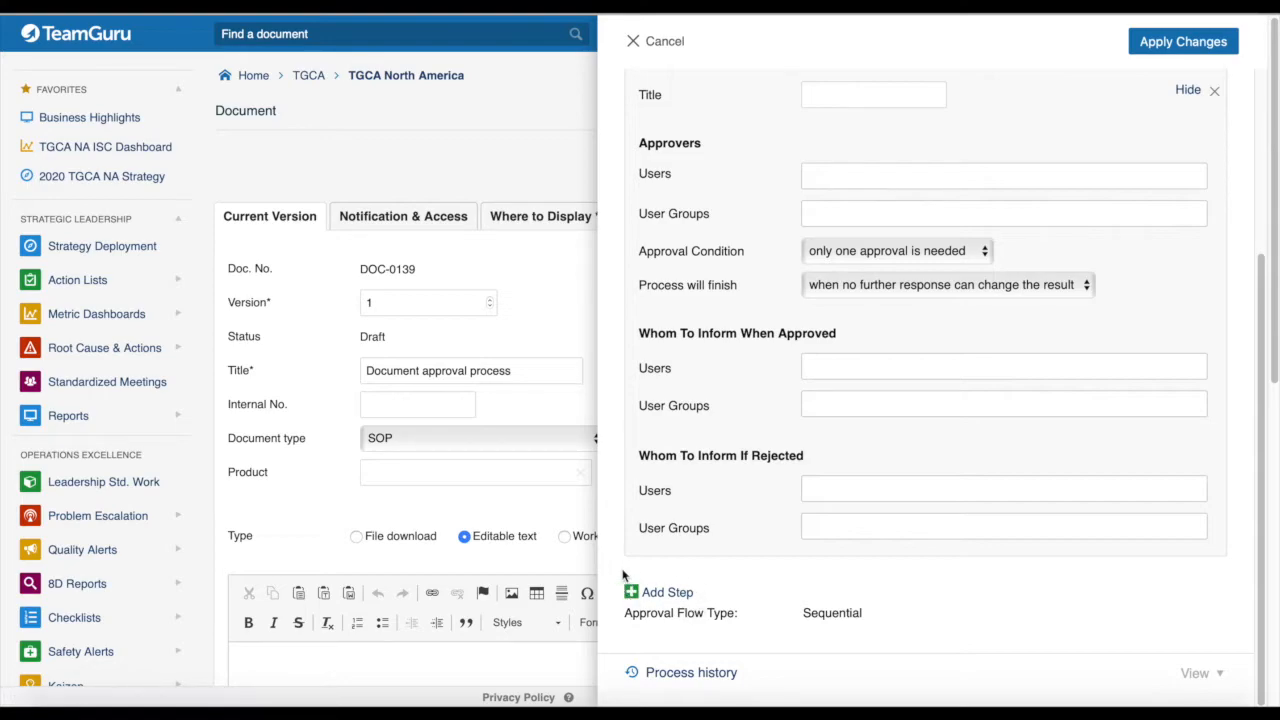
{"action": "scroll", "coordinate": [775, 680], "scroll_direction": "down", "scroll_amount": 1}
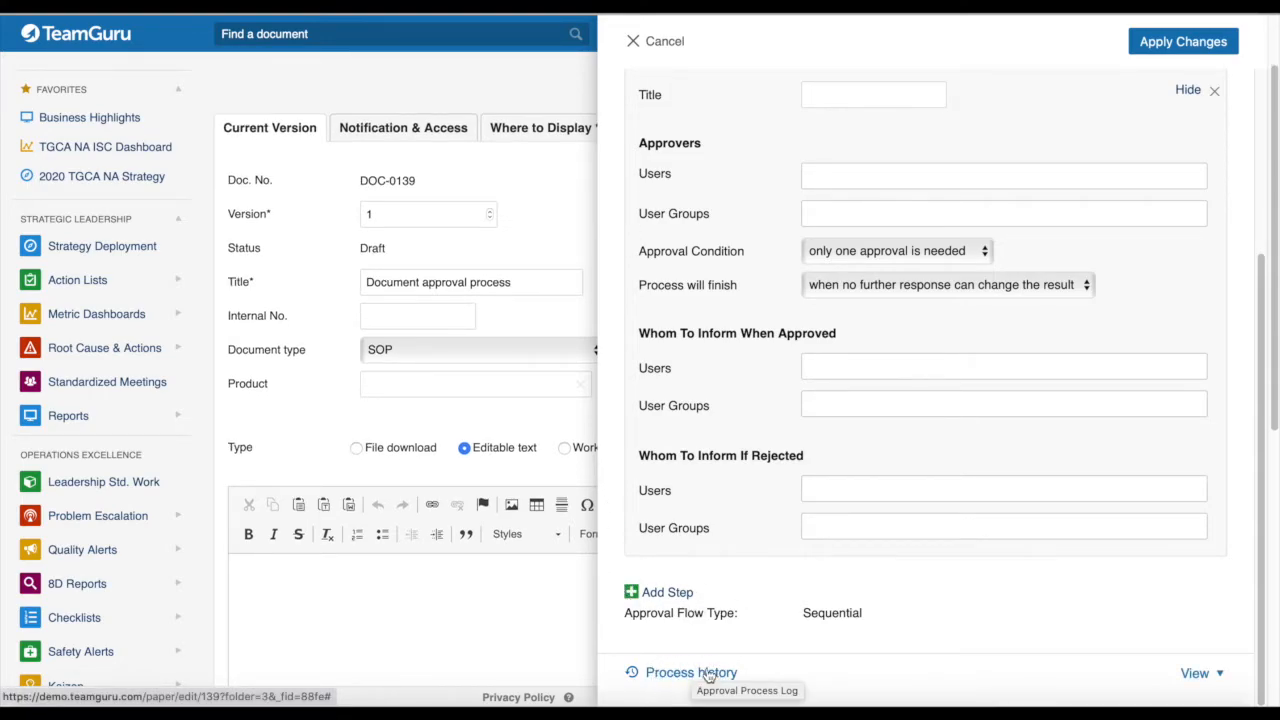
{"action": "scroll", "coordinate": [914, 637], "scroll_direction": "up", "scroll_amount": 6}
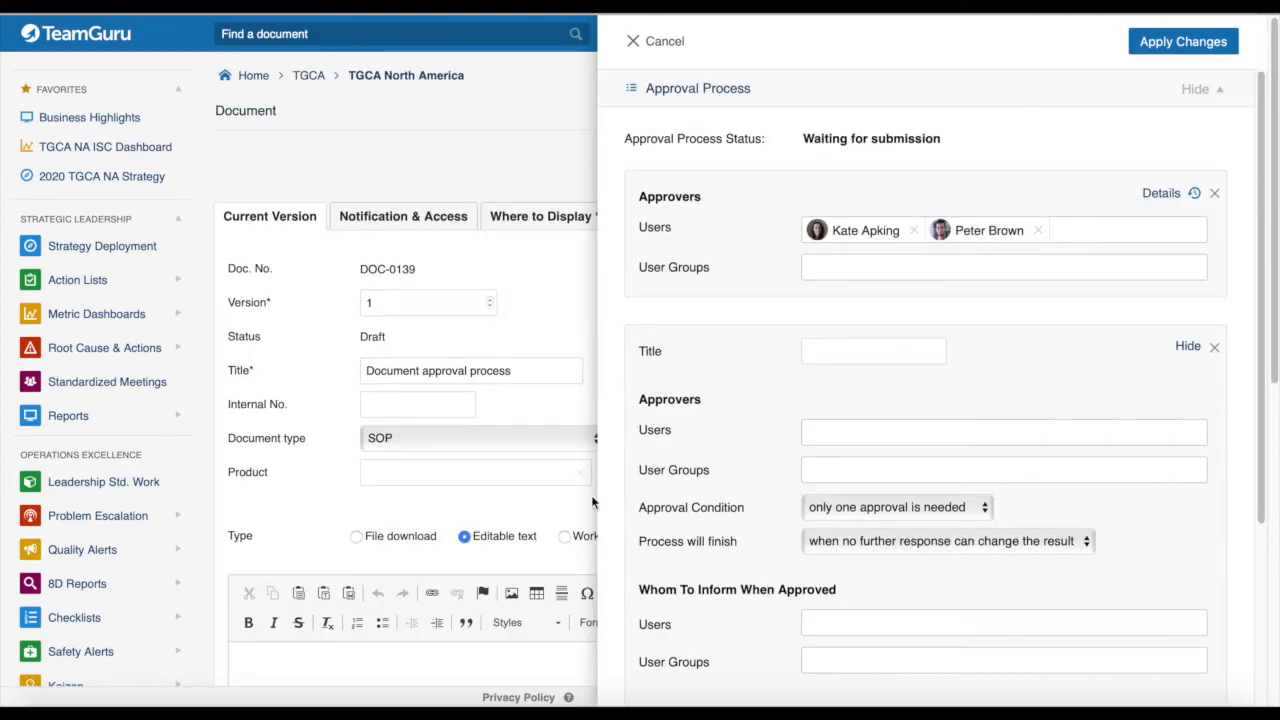
{"action": "left_click", "coordinate": [1139, 45]}
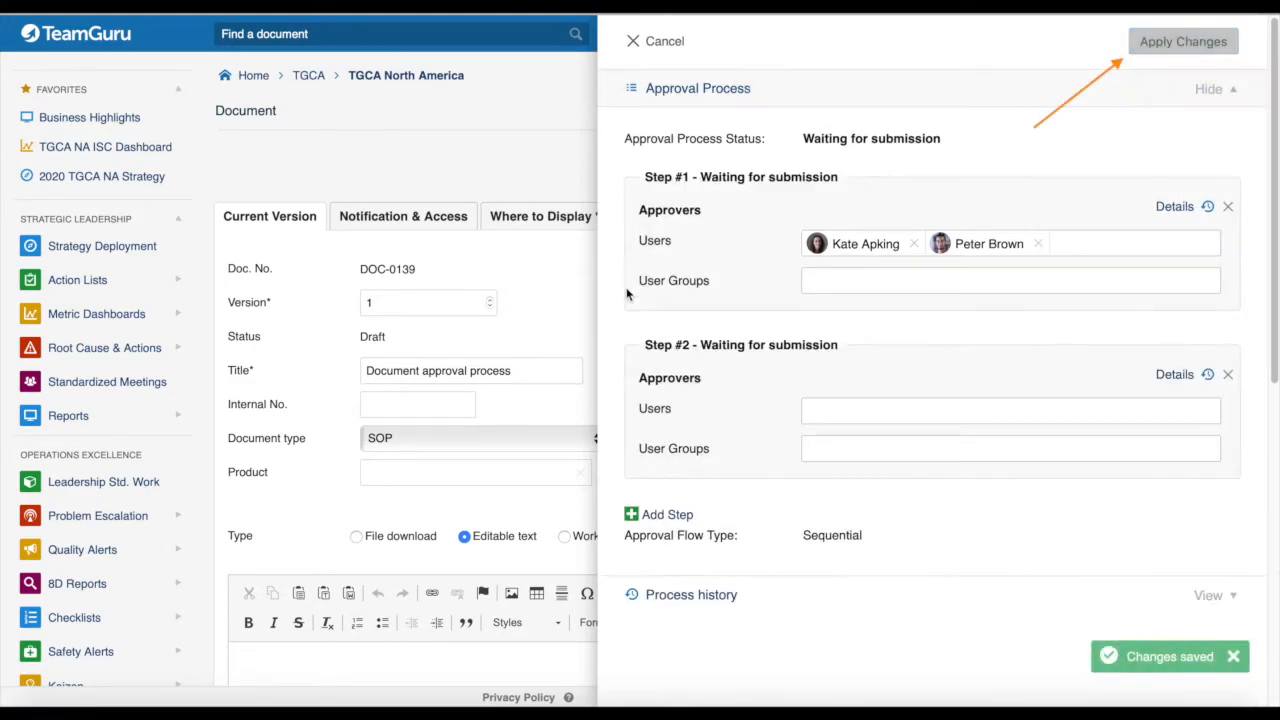
{"action": "left_click", "coordinate": [673, 42]}
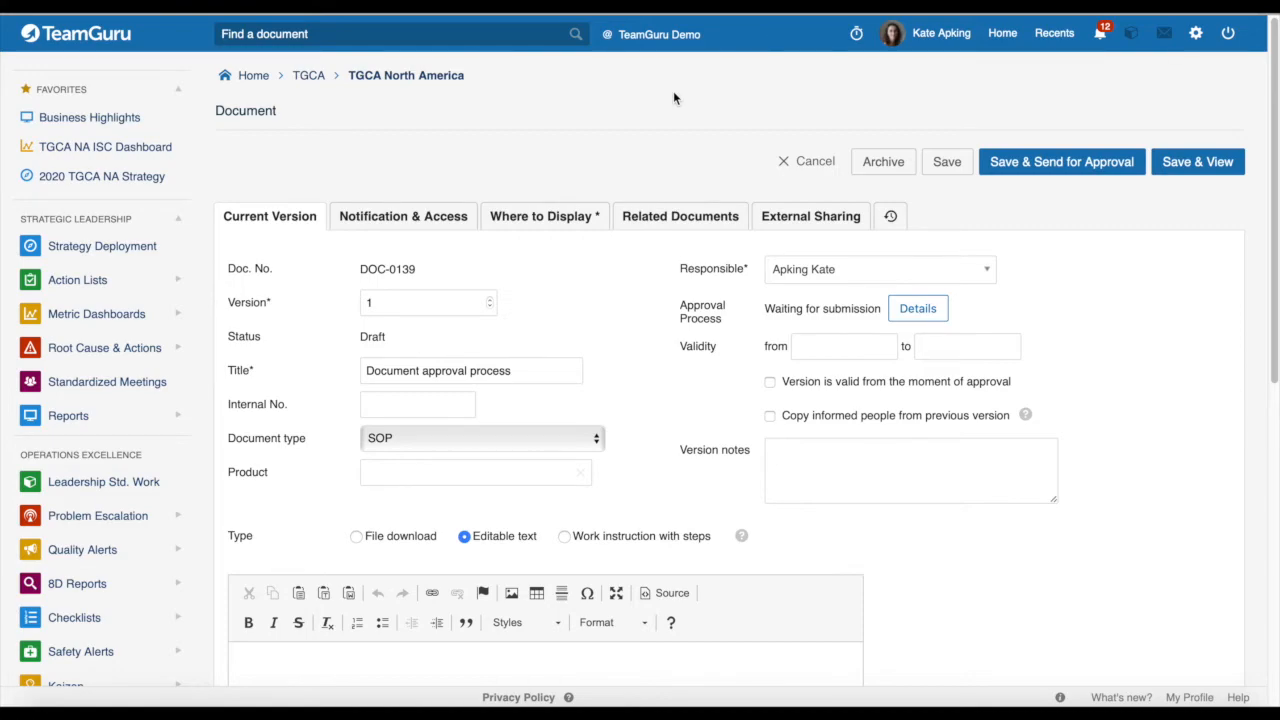
Step: Examine the "Document approval process" template's approval steps and lock modification settings, leaving it without saving
{"action": "left_click", "coordinate": [1194, 38]}
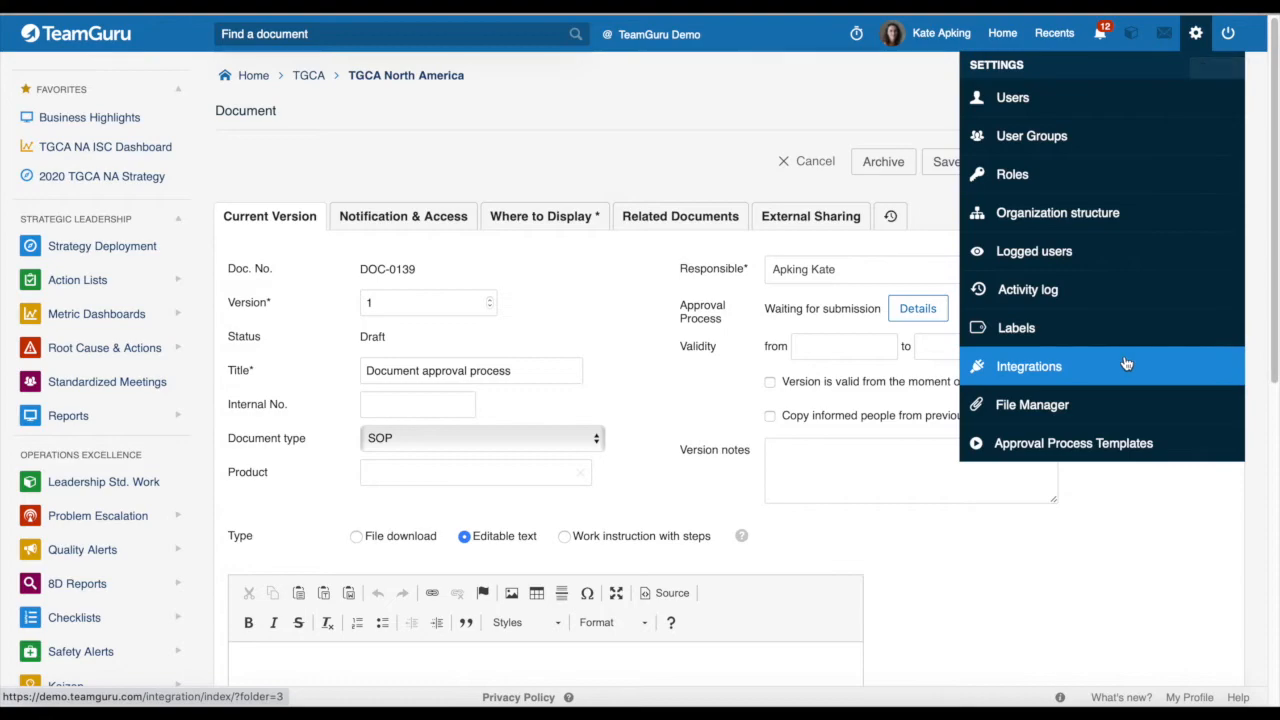
{"action": "left_click", "coordinate": [1080, 444]}
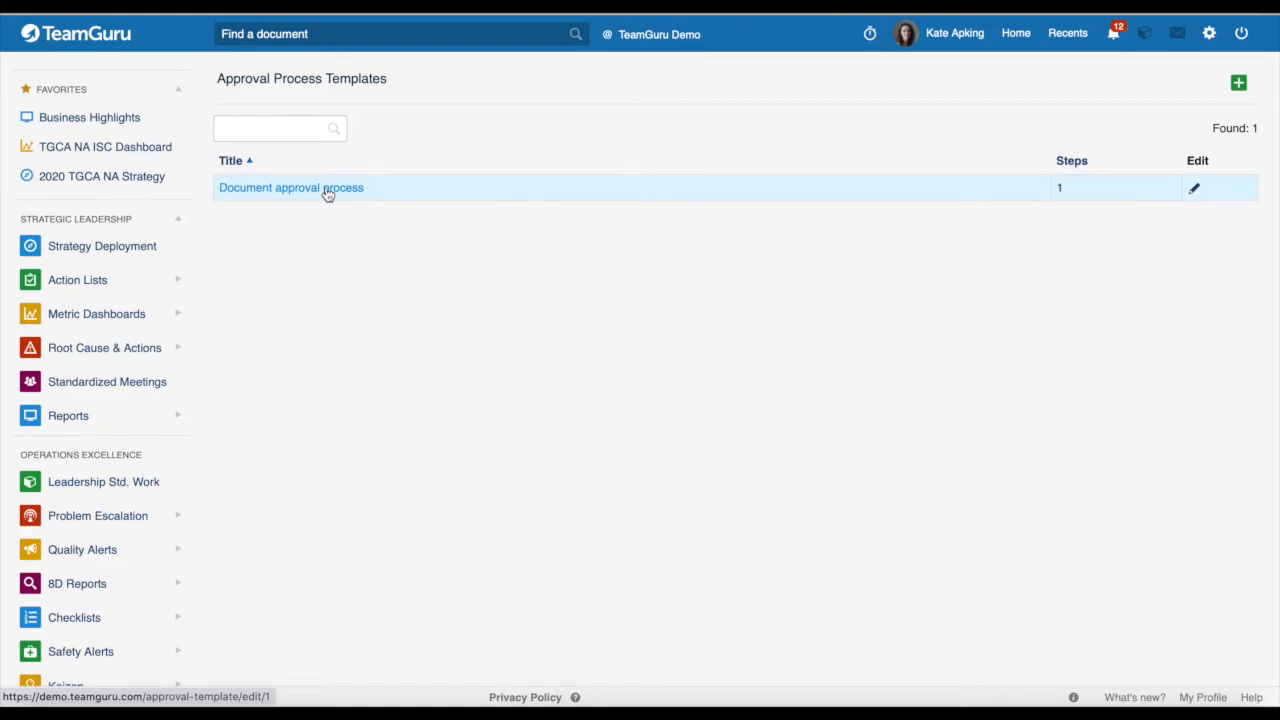
{"action": "left_click", "coordinate": [1194, 189]}
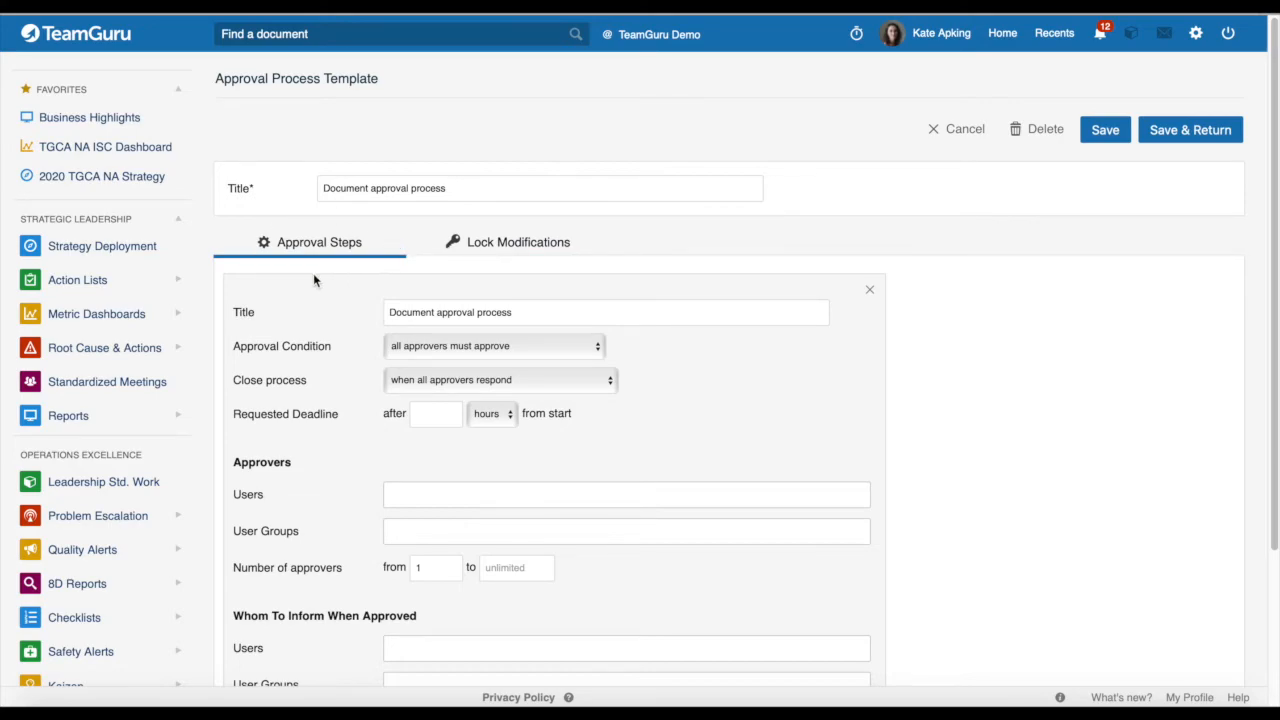
{"action": "scroll", "coordinate": [323, 326], "scroll_direction": "down", "scroll_amount": 3}
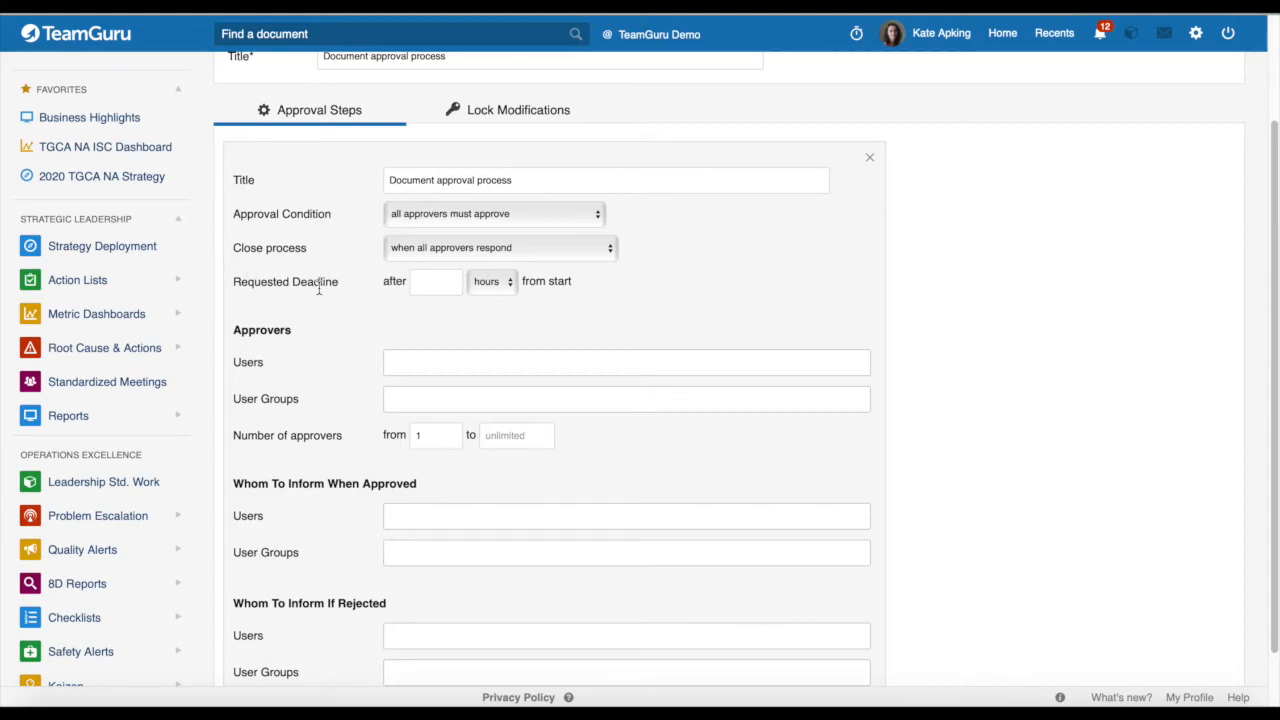
{"action": "scroll", "coordinate": [319, 334], "scroll_direction": "down", "scroll_amount": 2}
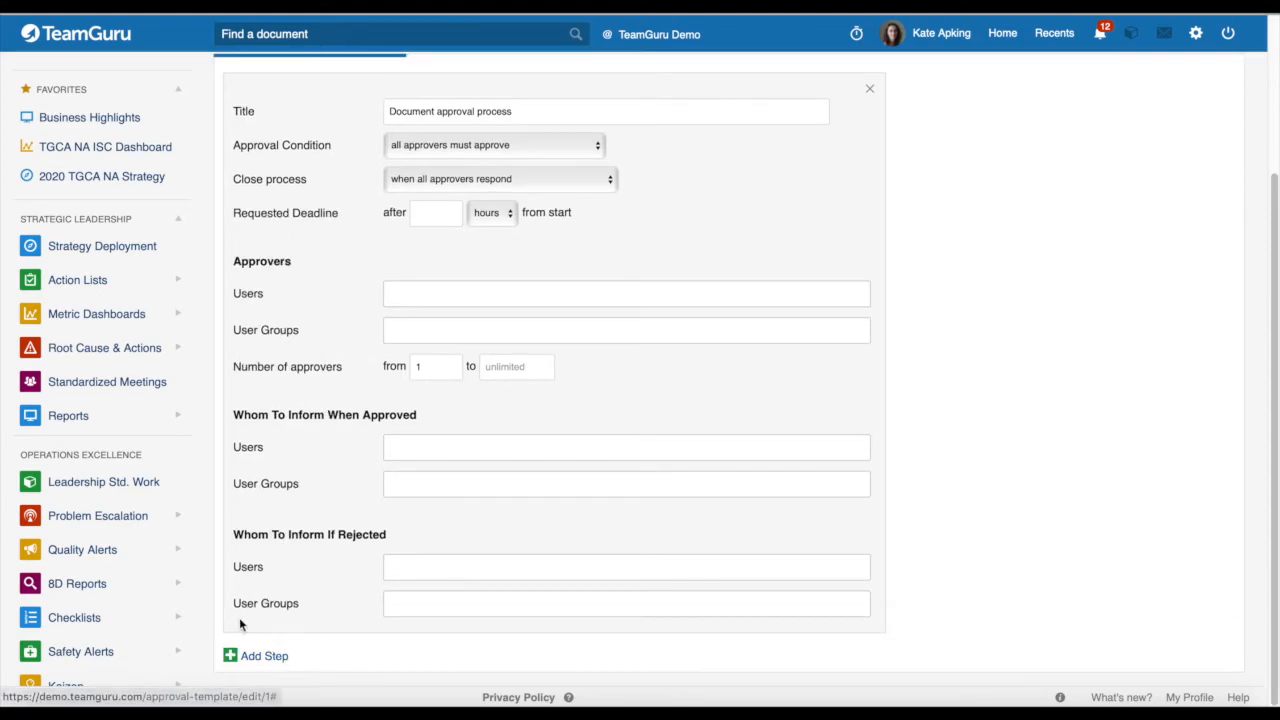
{"action": "scroll", "coordinate": [408, 560], "scroll_direction": "up", "scroll_amount": 5}
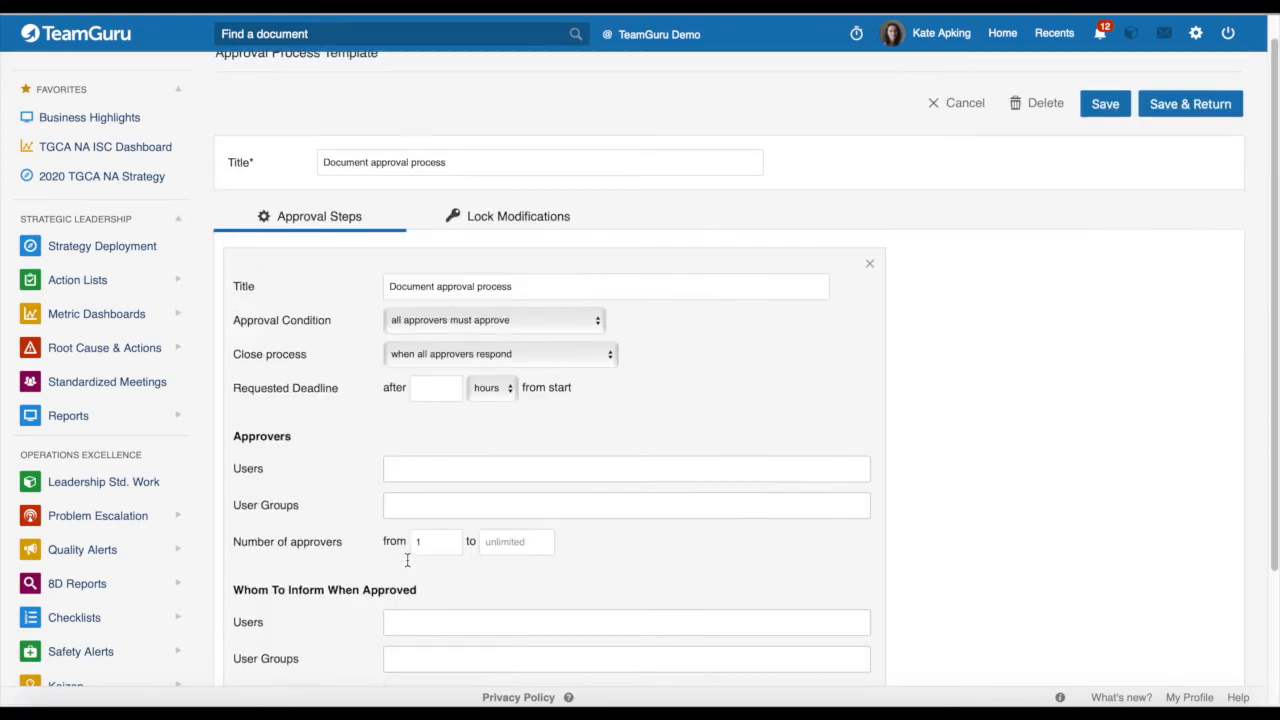
{"action": "left_click", "coordinate": [503, 246]}
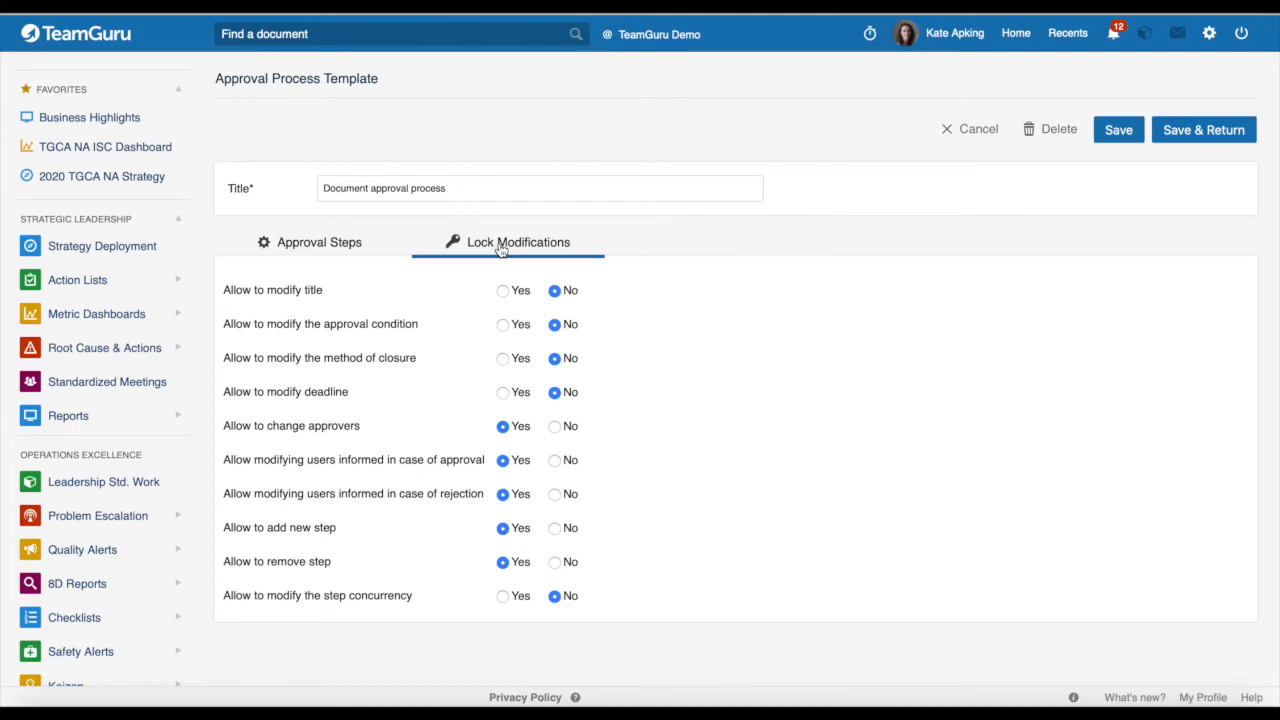
{"action": "left_click", "coordinate": [972, 131]}
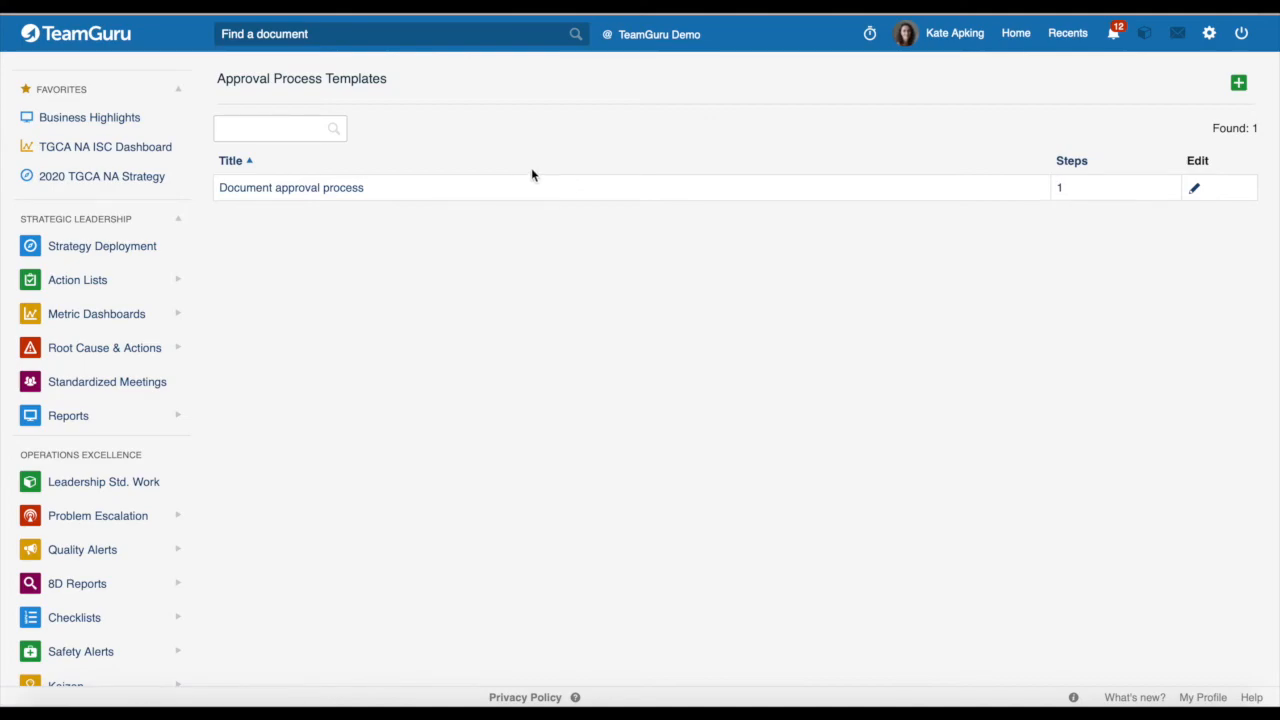